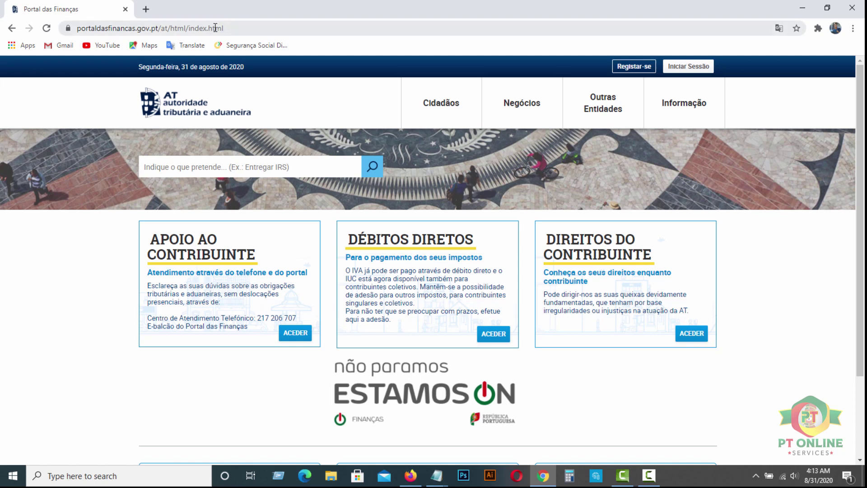
- Reload the portal home page and sign in with the taxpayer number and account password
left_click(215, 28)
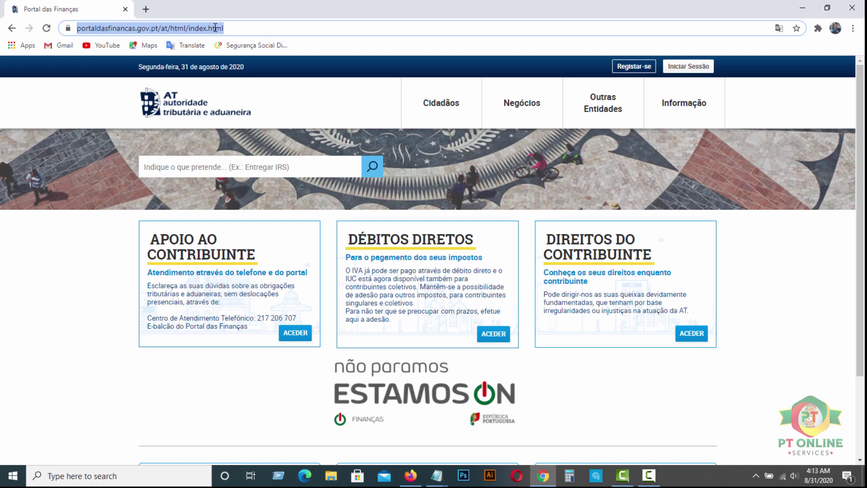
key("Return")
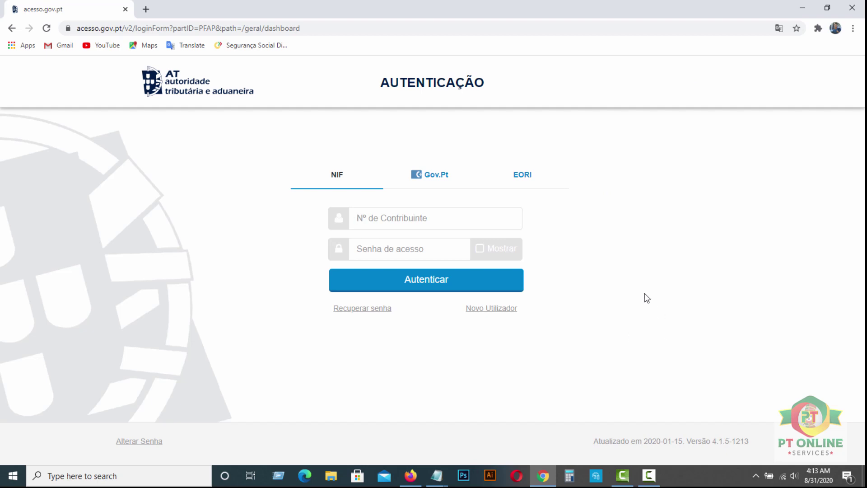
left_click(405, 220)
key("ctrl+v")
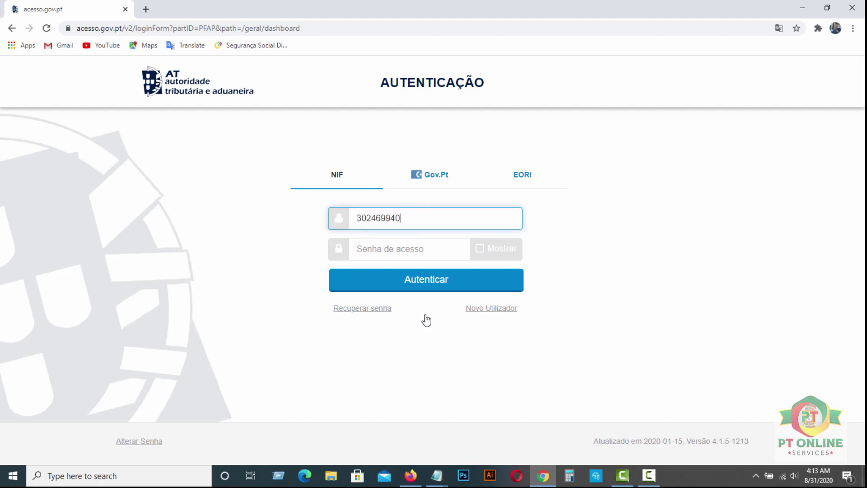
left_click(401, 252)
key("ctrl+v")
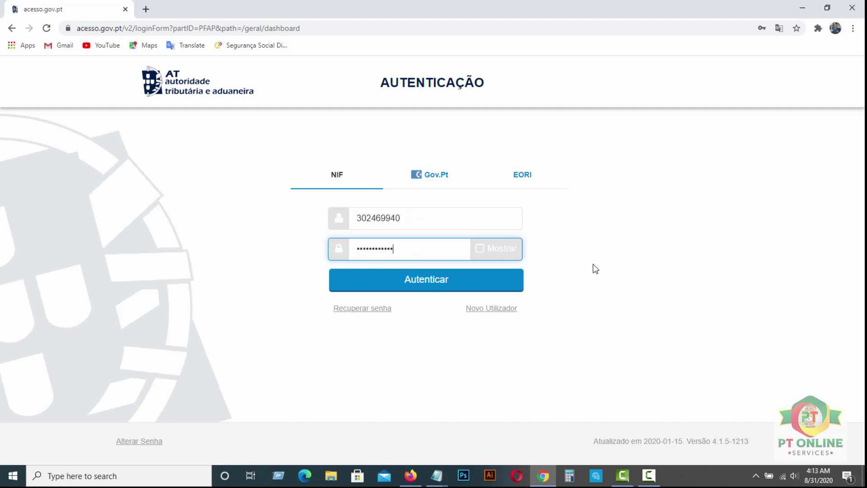
left_click(592, 267)
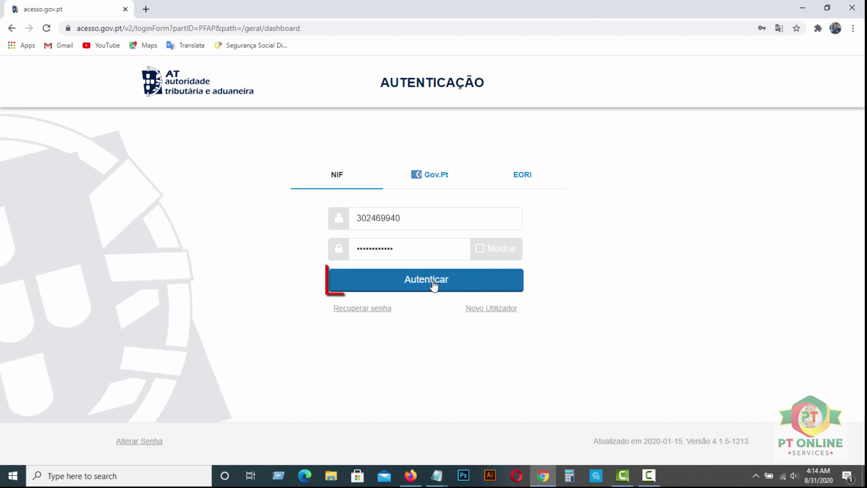
left_click(458, 288)
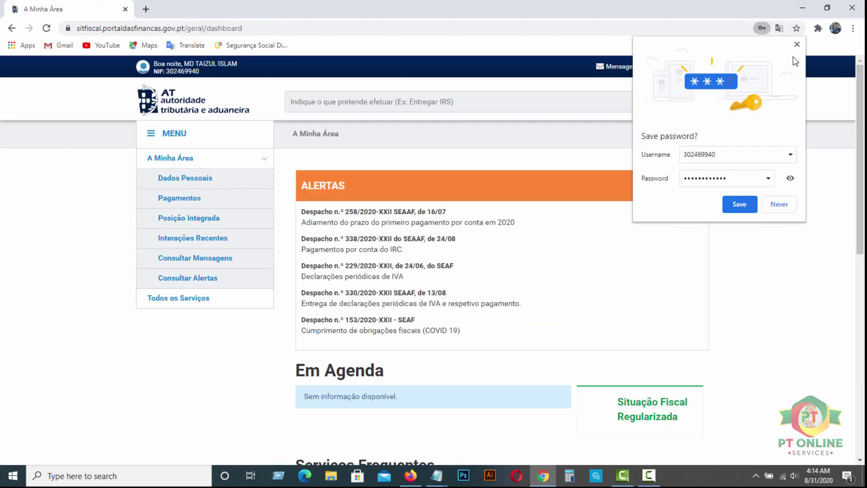
- Dismiss the browser's save-password prompt and scroll down to the Fale connosco section
left_click(797, 44)
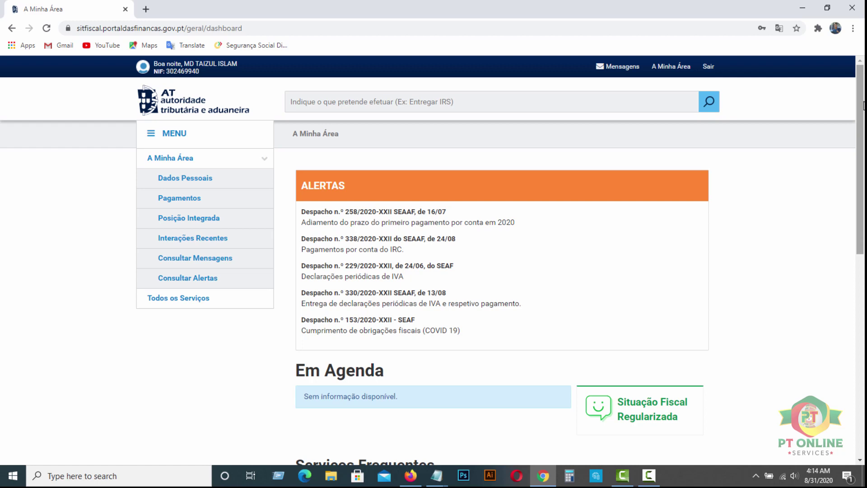
left_click_drag(863, 99, 863, 301)
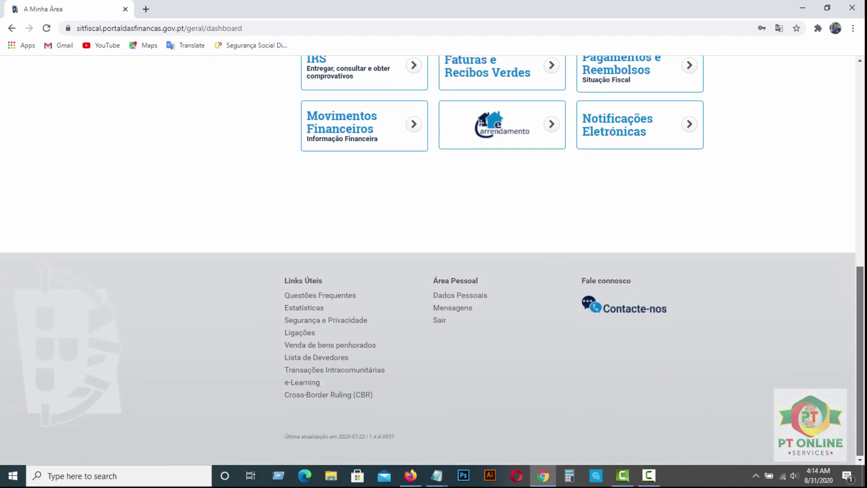
- Go through Contacte-nos and Atendimento e-balcão to a new Registar Nova Questão form
left_click(635, 316)
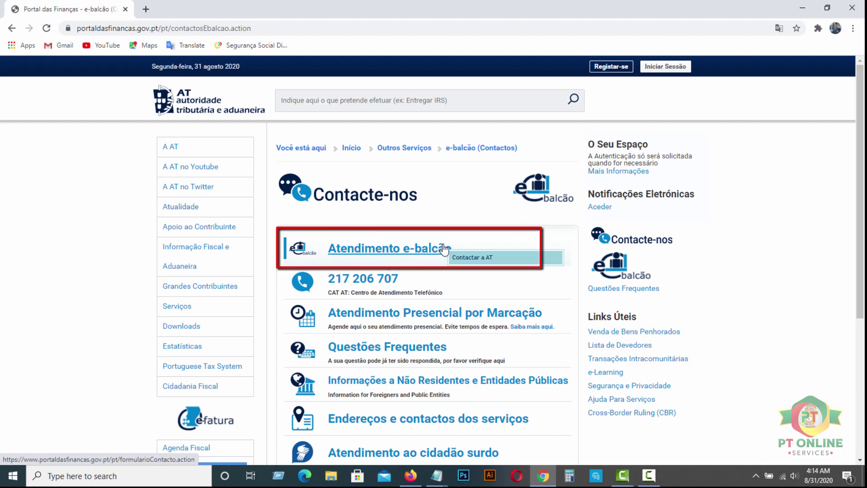
left_click(428, 251)
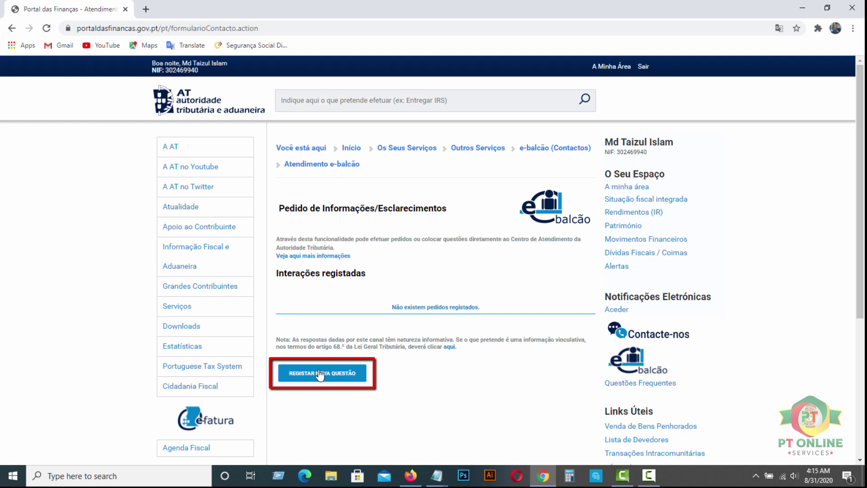
left_click(320, 375)
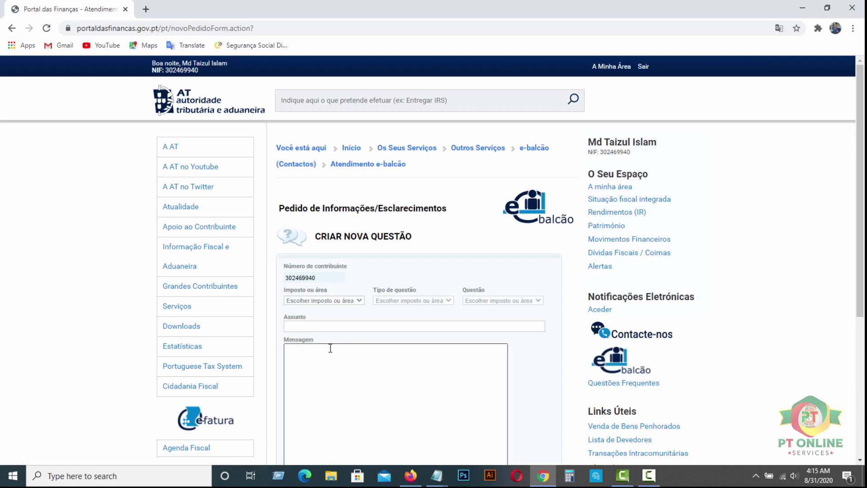
- Set area Registo Contribuinte, type Identific and question Atrib/Alter NIF-Singulares
scroll(327, 337, "down", 2)
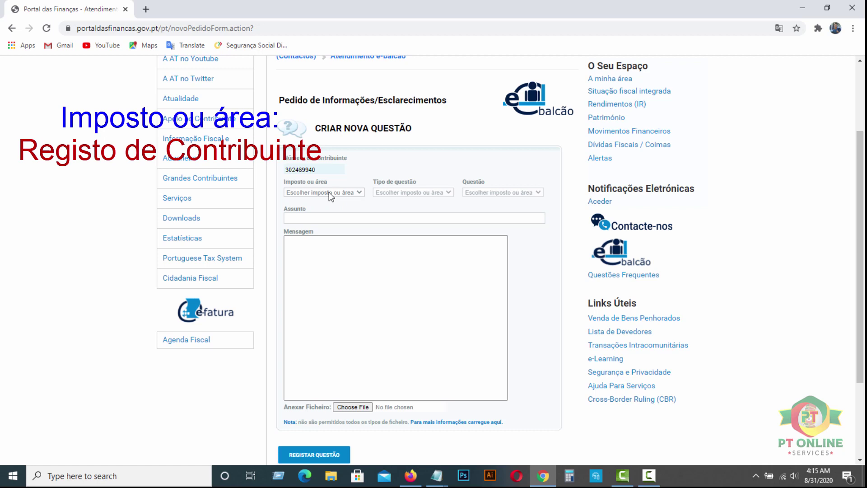
left_click(343, 193)
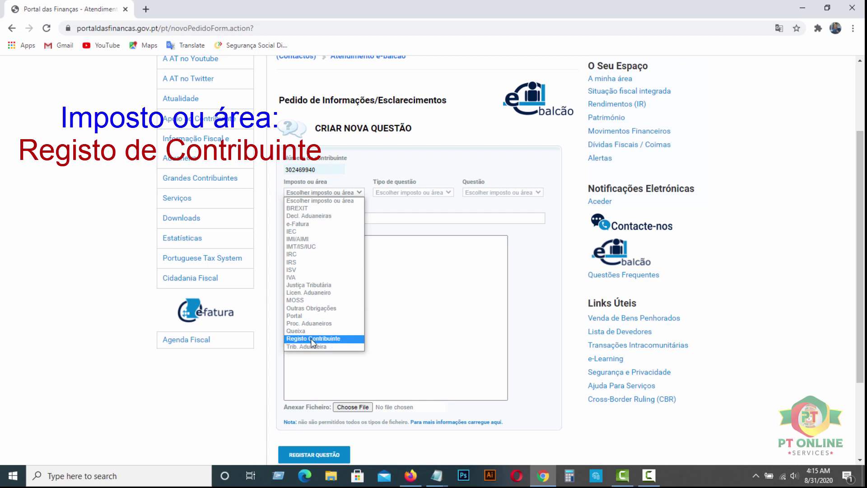
left_click(322, 339)
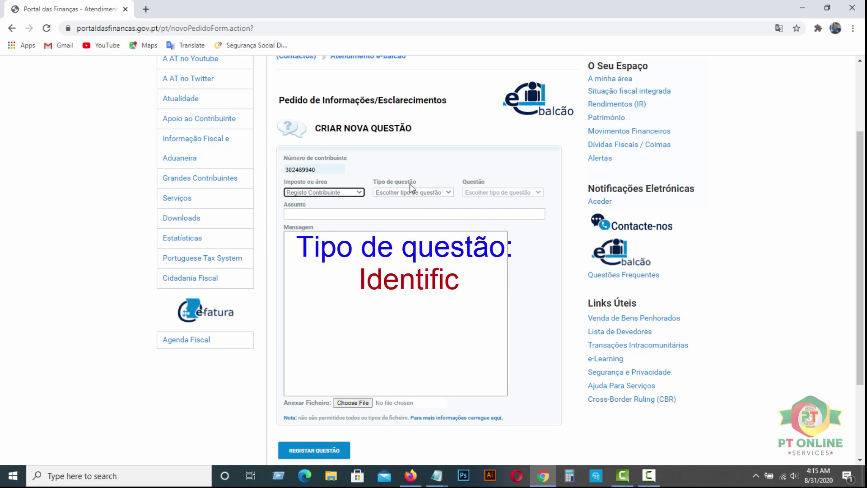
left_click(428, 194)
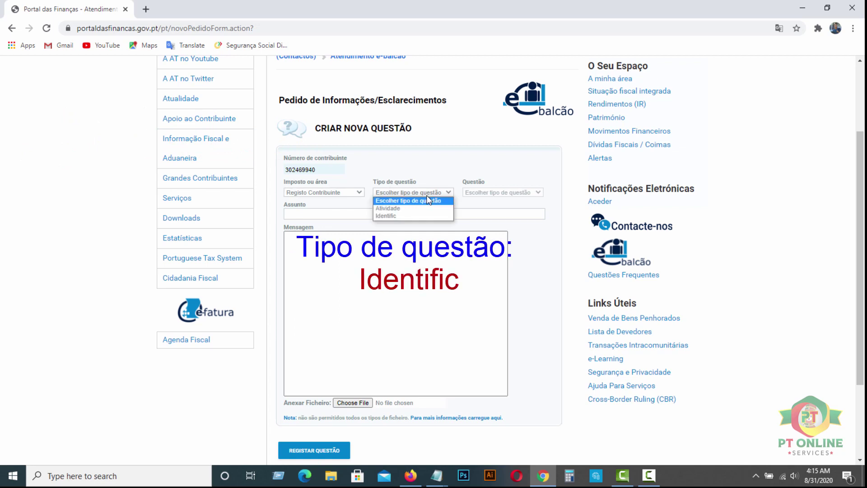
left_click(396, 216)
left_click(508, 192)
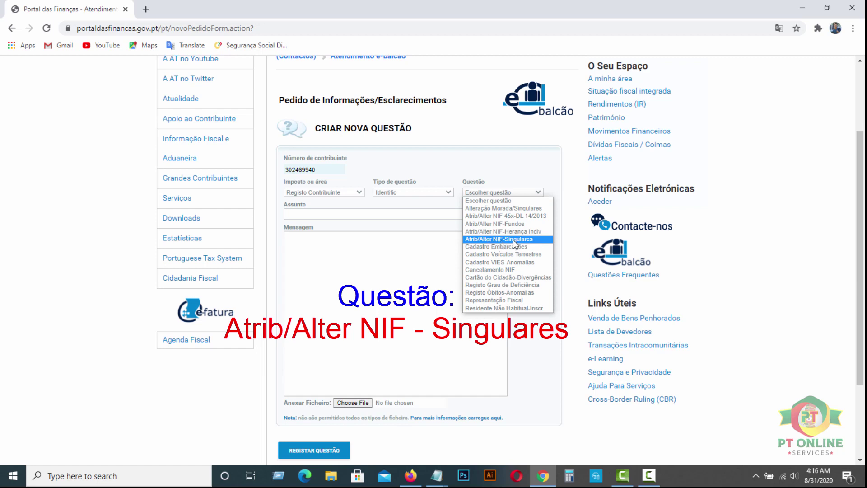
left_click(539, 239)
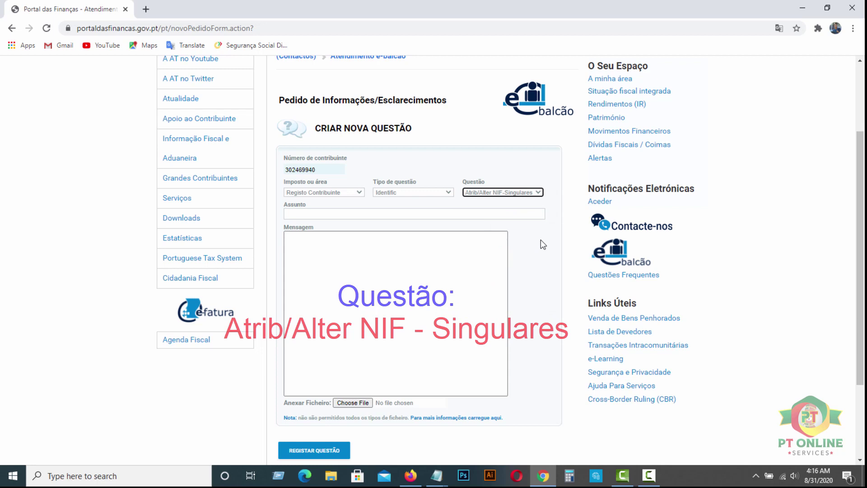
- Enter subject 'Alteração de Domicílio Fiscal' and paste the prepared message with contact details
left_click(306, 212)
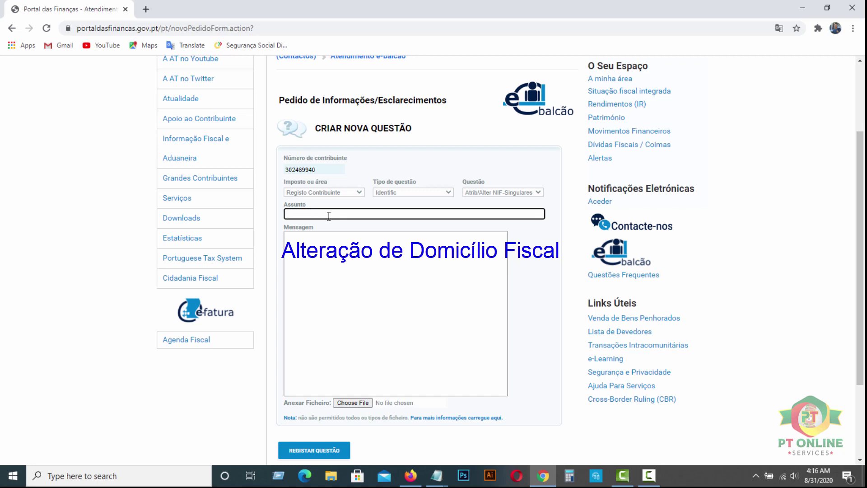
type("Alteração de Domicílio Fiscal")
left_click(391, 220)
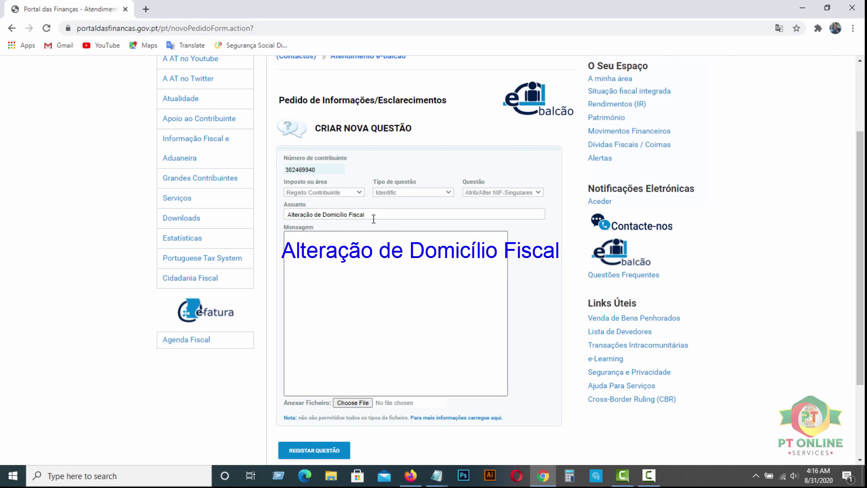
left_click(296, 246)
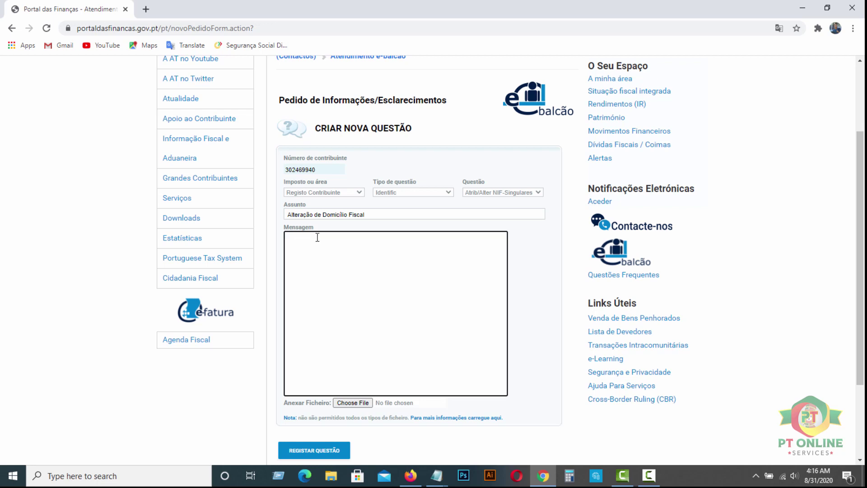
key("ctrl+v")
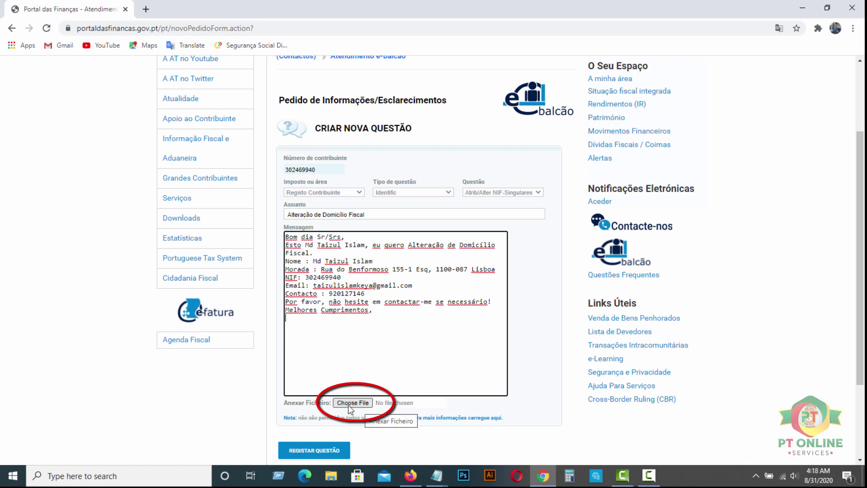
- Attach the taxpayer's PDF from their folder on the Desktop to the question
left_click(349, 404)
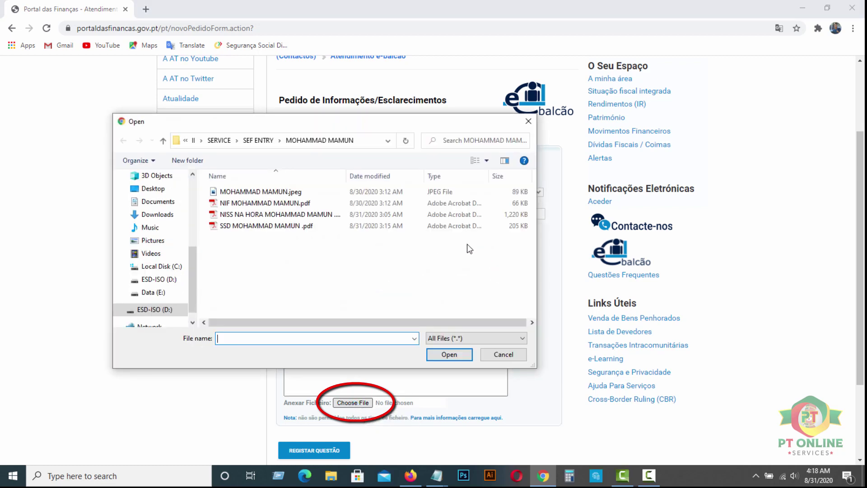
left_click(167, 189)
double_click(243, 204)
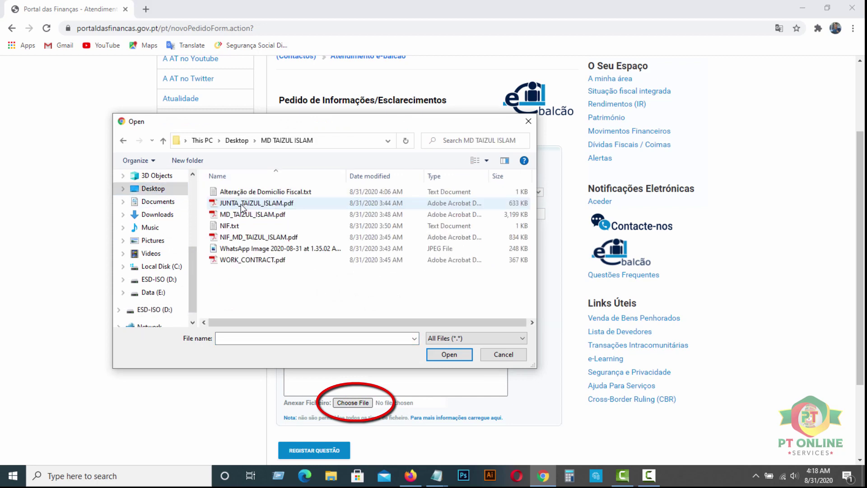
left_click(247, 219)
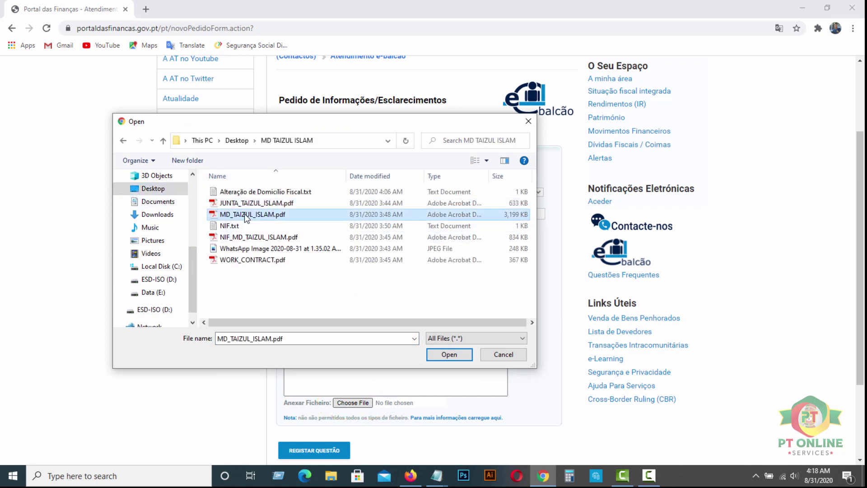
left_click(452, 356)
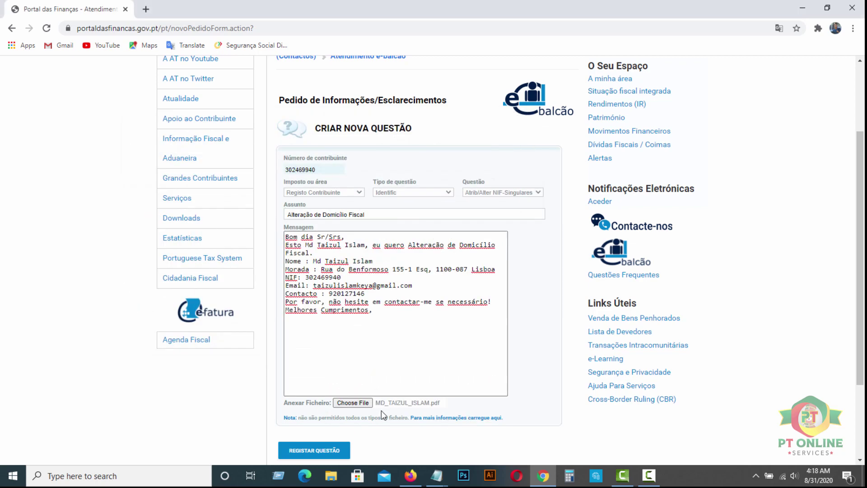
scroll(358, 341, "down", 1)
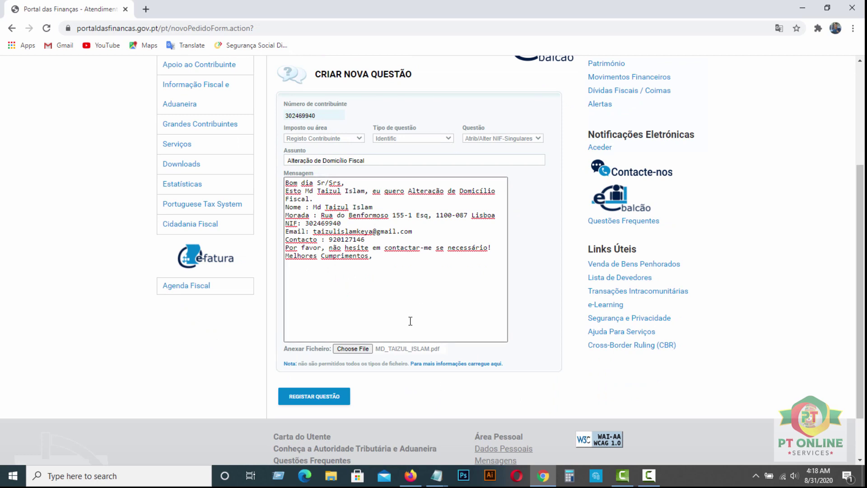
- Register the question with its attachment and get the 'Pedido registado com sucesso' confirmation
left_click(313, 397)
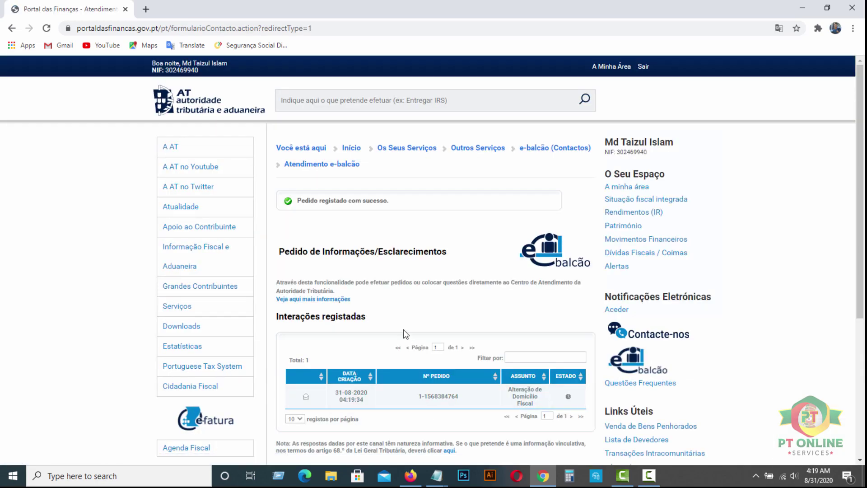
scroll(403, 329, "down", 1)
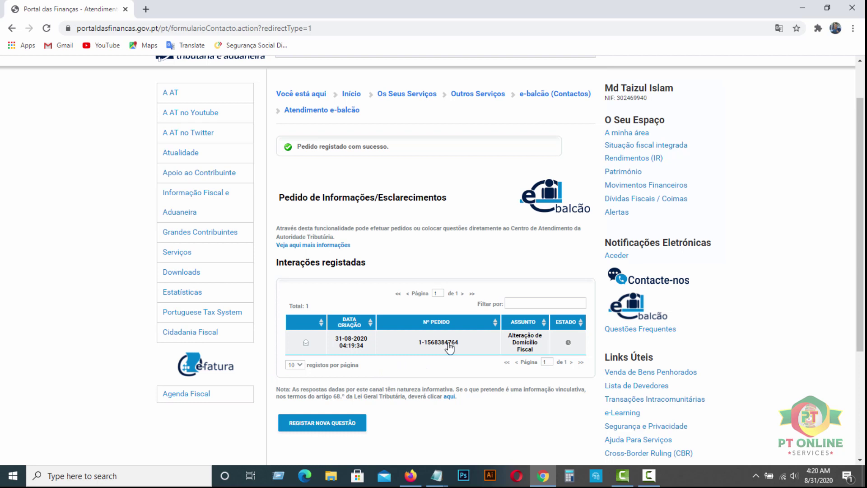
scroll(453, 343, "down", 3)
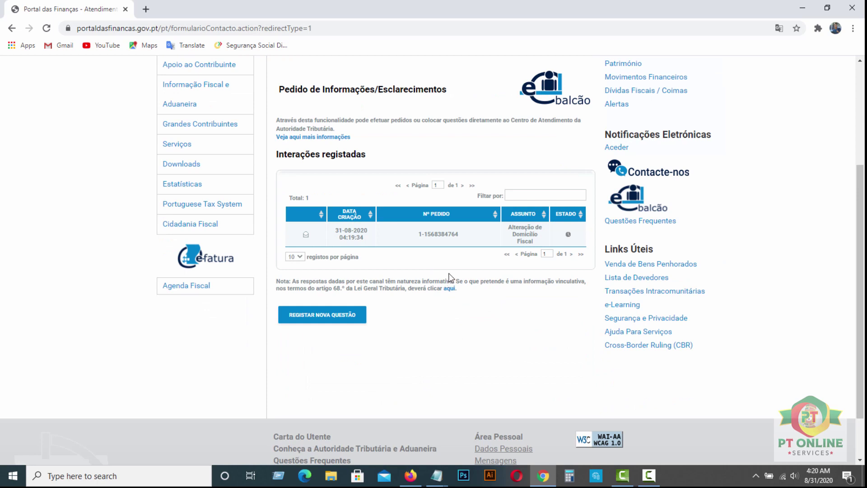
scroll(447, 264, "up", 2)
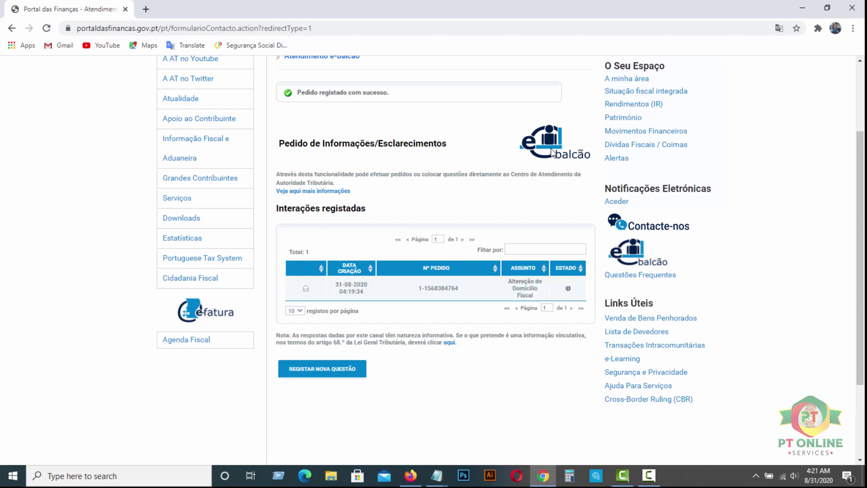
scroll(482, 207, "up", 3)
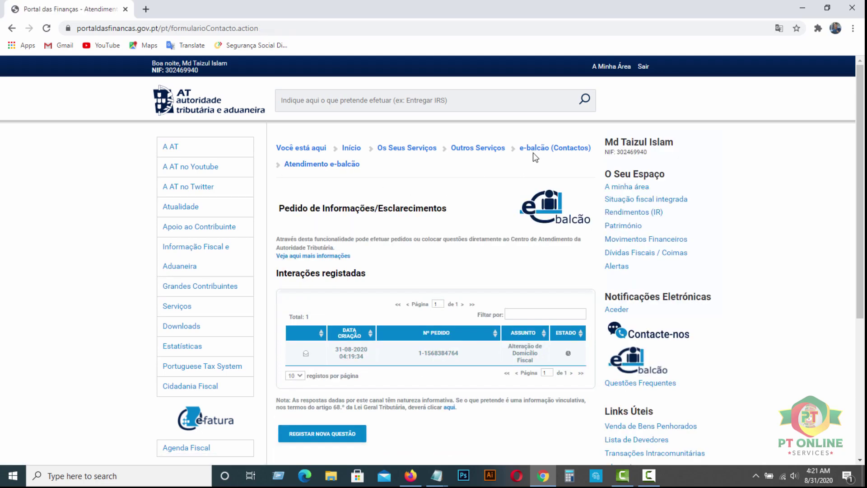
left_click(535, 149)
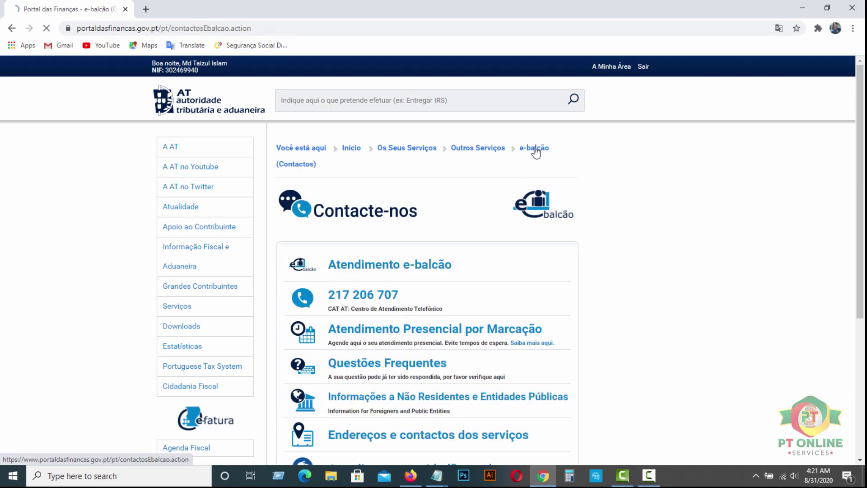
left_click(396, 271)
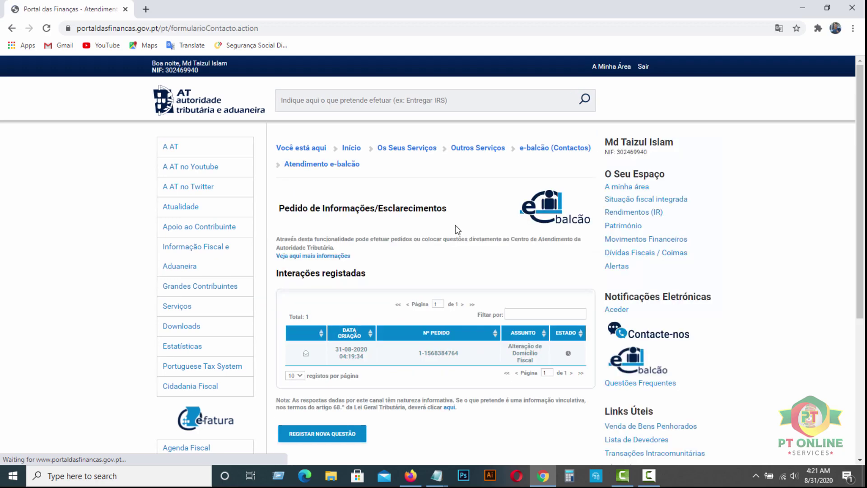
scroll(456, 226, "down", 5)
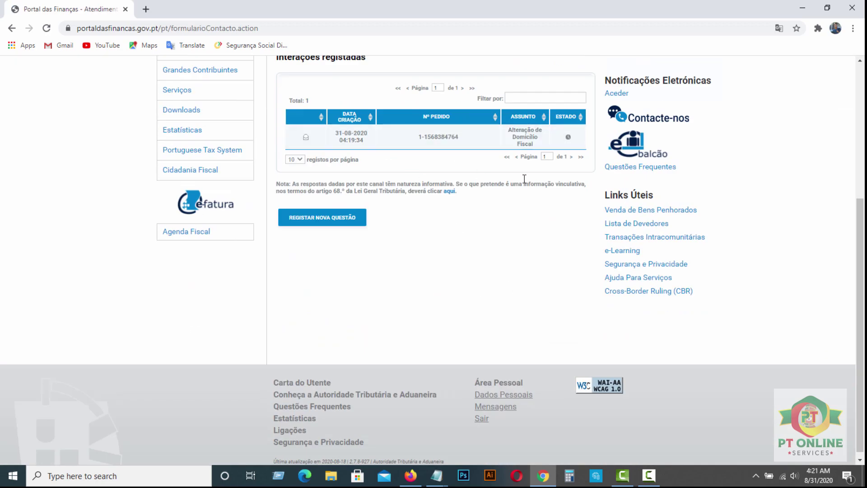